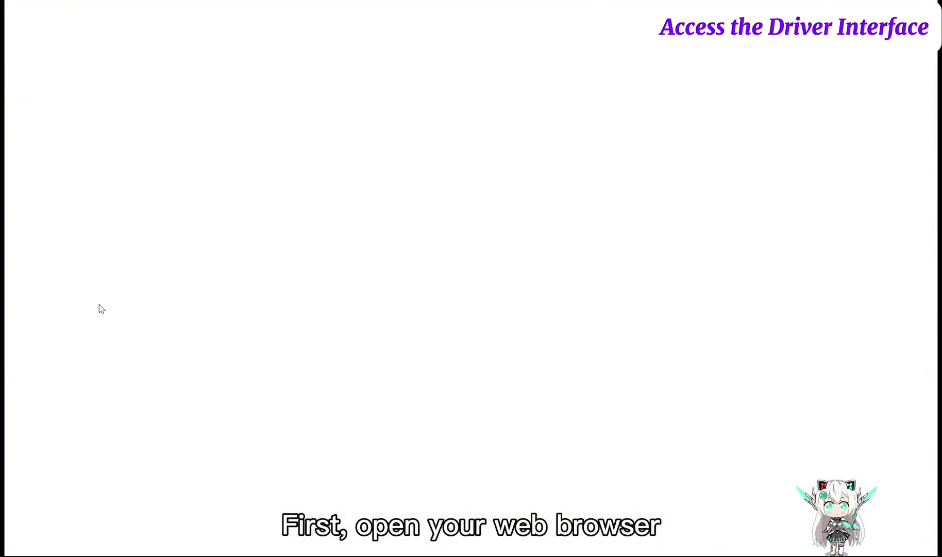
Load hero.aulastar.com in Chrome to reach the AULA driver page.
{"action": "type", "text": "hero."}
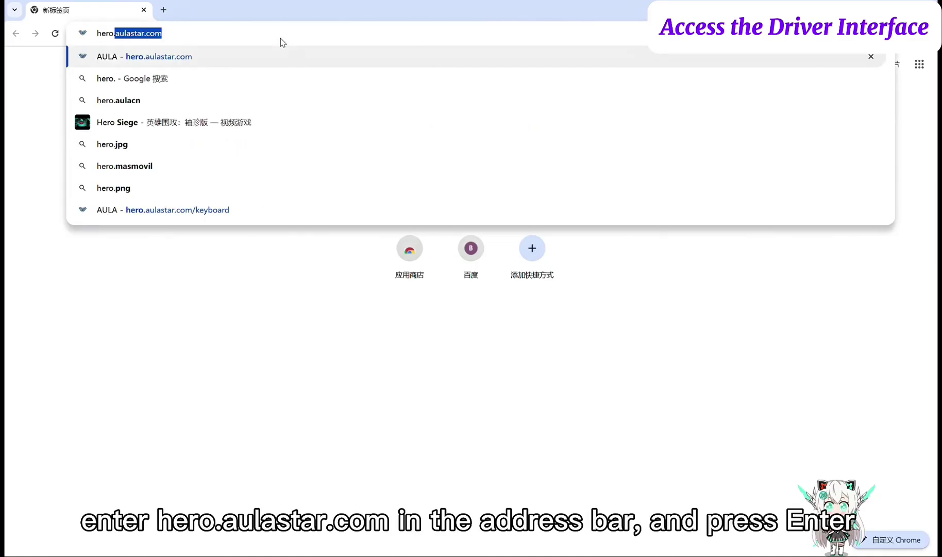
{"action": "type", "text": "aulastar.com"}
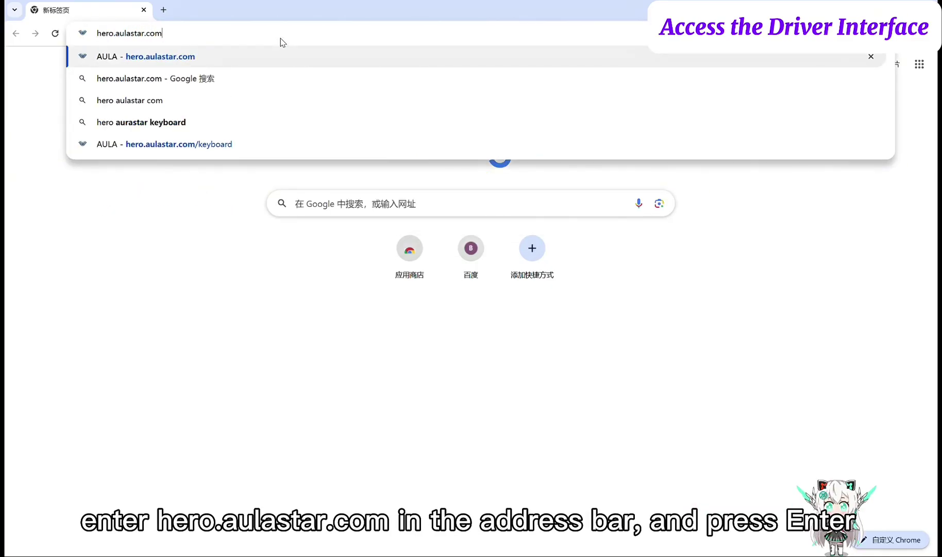
{"action": "key", "text": "Return"}
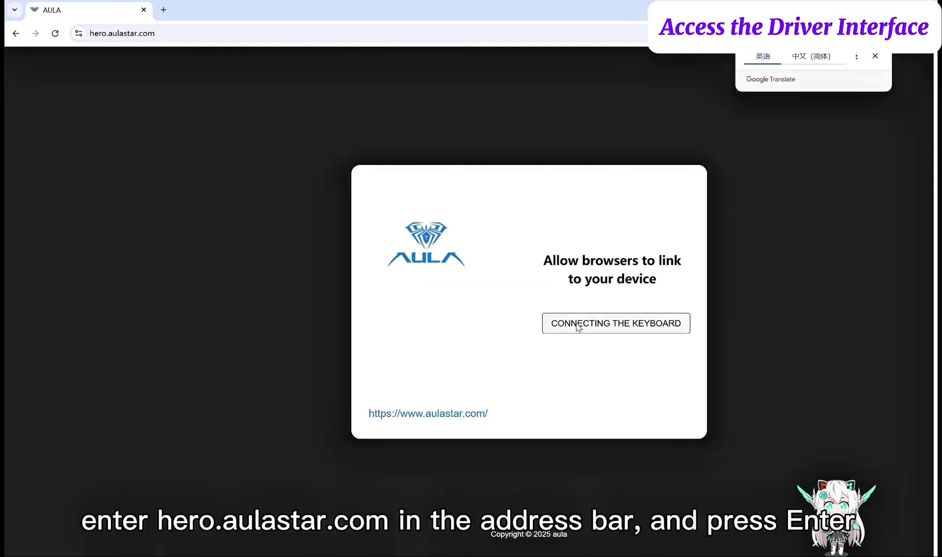
Link the HERO 84 HE keyboard through the browser's device picker and select profile0.
{"action": "left_click", "coordinate": [578, 324]}
{"action": "left_click", "coordinate": [132, 84]}
{"action": "left_click", "coordinate": [247, 266]}
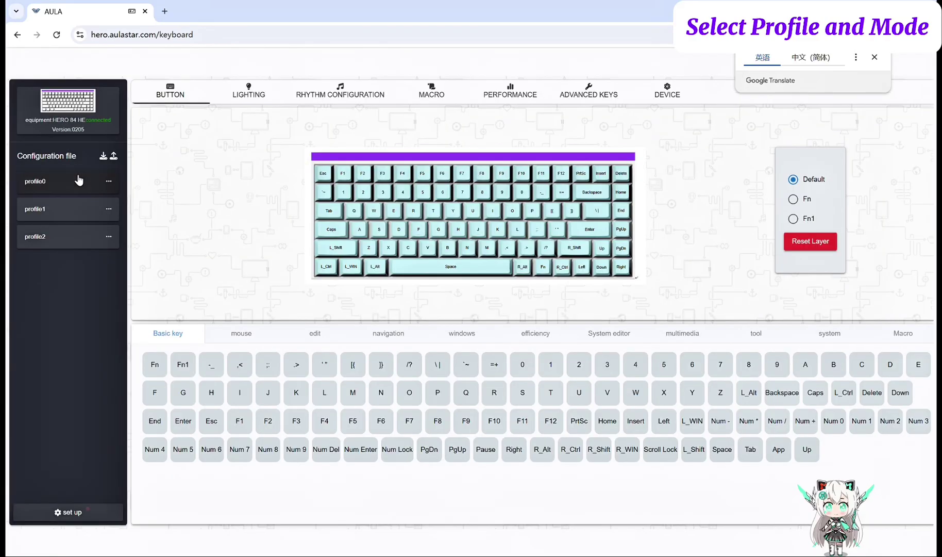
{"action": "left_click", "coordinate": [78, 179]}
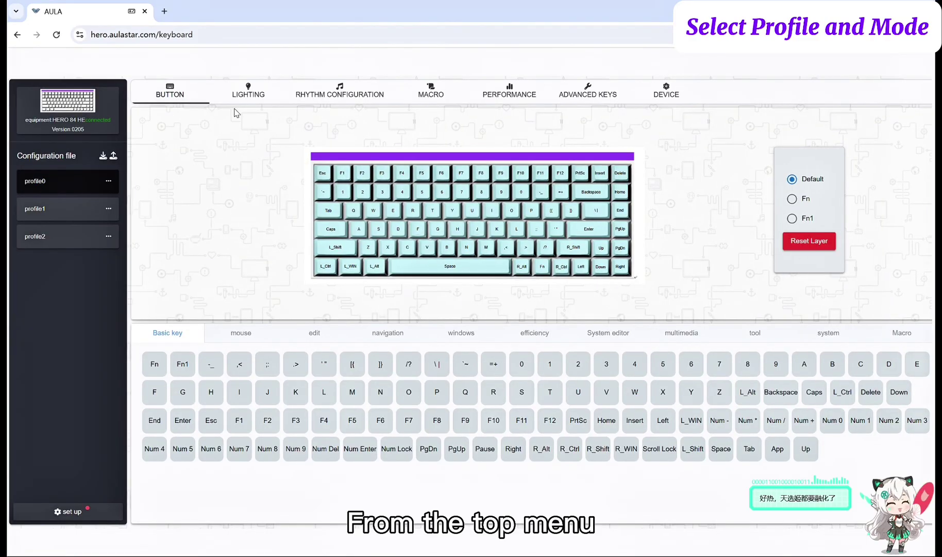
Switch profile0 to the PERFORMANCE tab and turn on Rapid Trigger.
{"action": "left_click", "coordinate": [517, 95]}
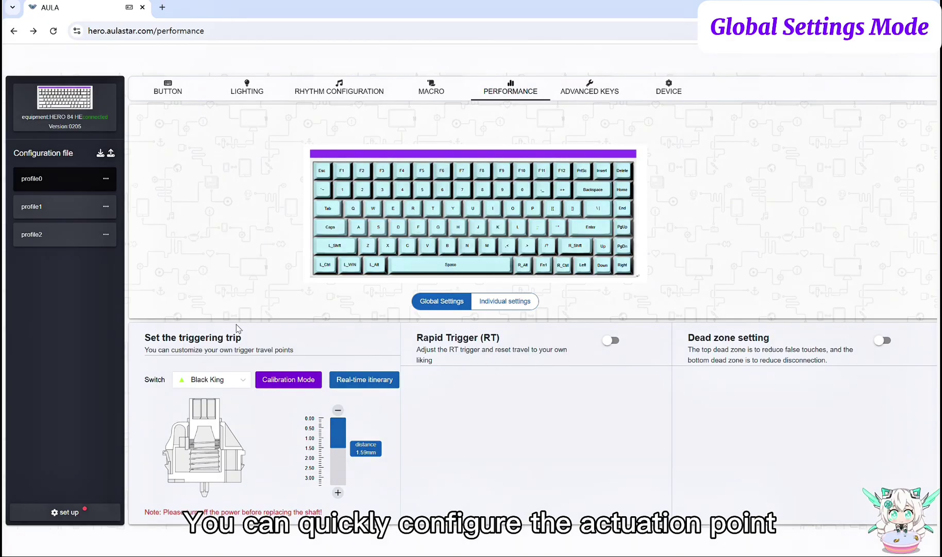
{"action": "left_click", "coordinate": [611, 340]}
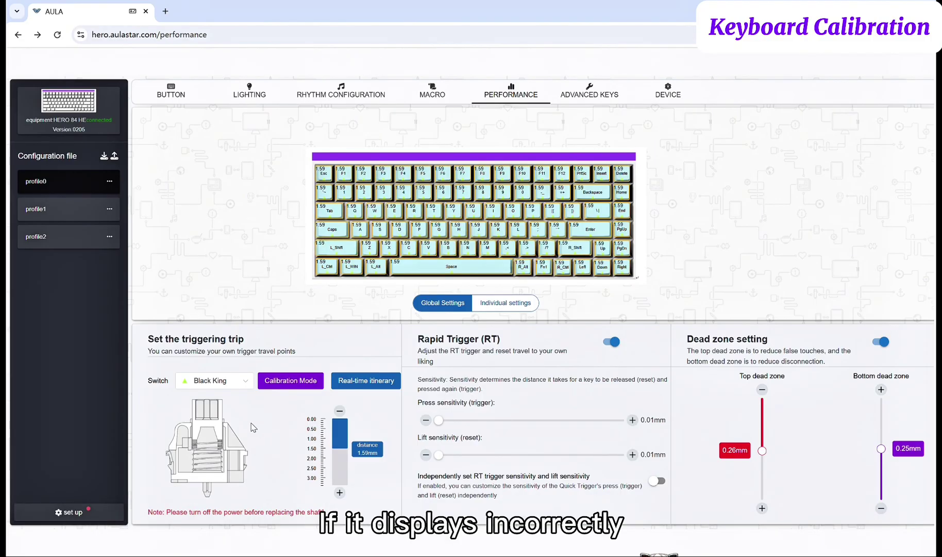
Browse the Switch model list and keep Black King selected.
{"action": "left_click", "coordinate": [216, 381]}
{"action": "scroll", "coordinate": [206, 460], "scroll_direction": "down", "scroll_amount": 1}
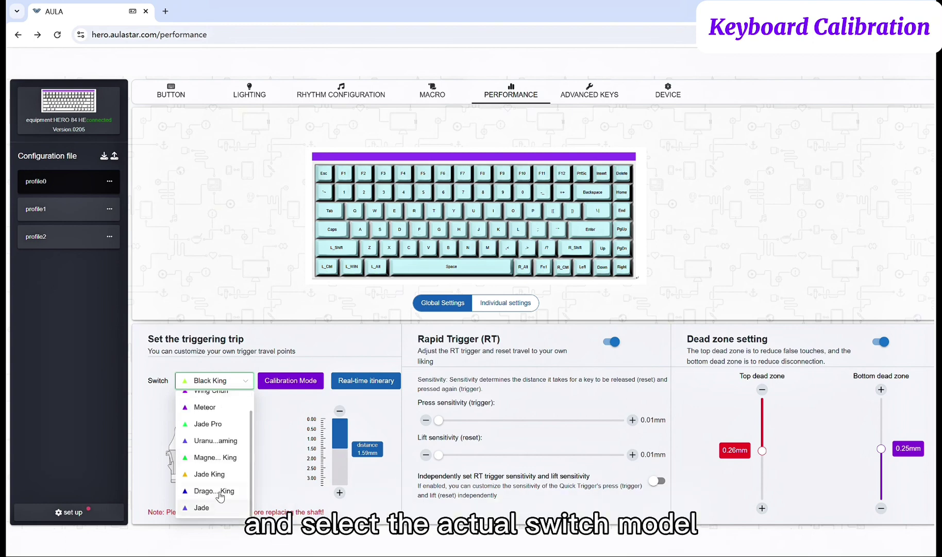
{"action": "scroll", "coordinate": [220, 496], "scroll_direction": "up", "scroll_amount": 1}
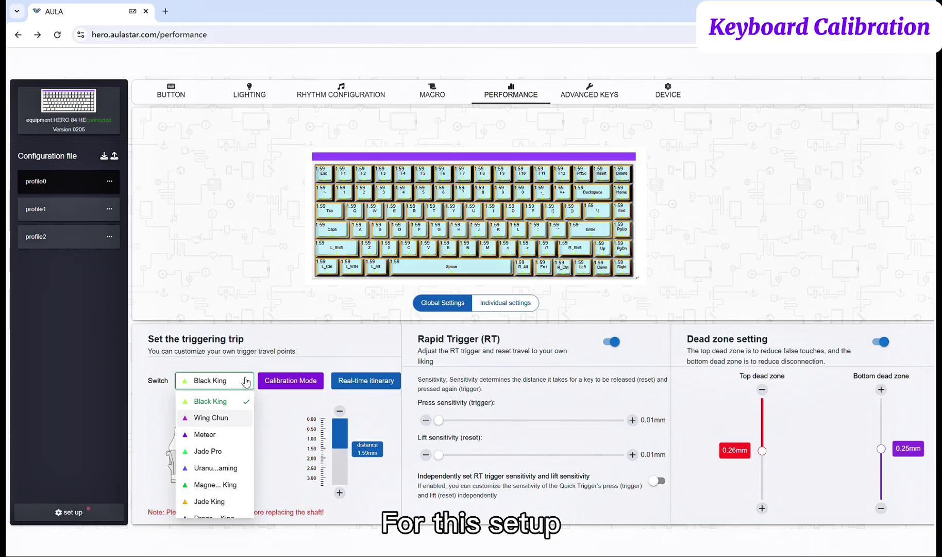
{"action": "left_click", "coordinate": [238, 404]}
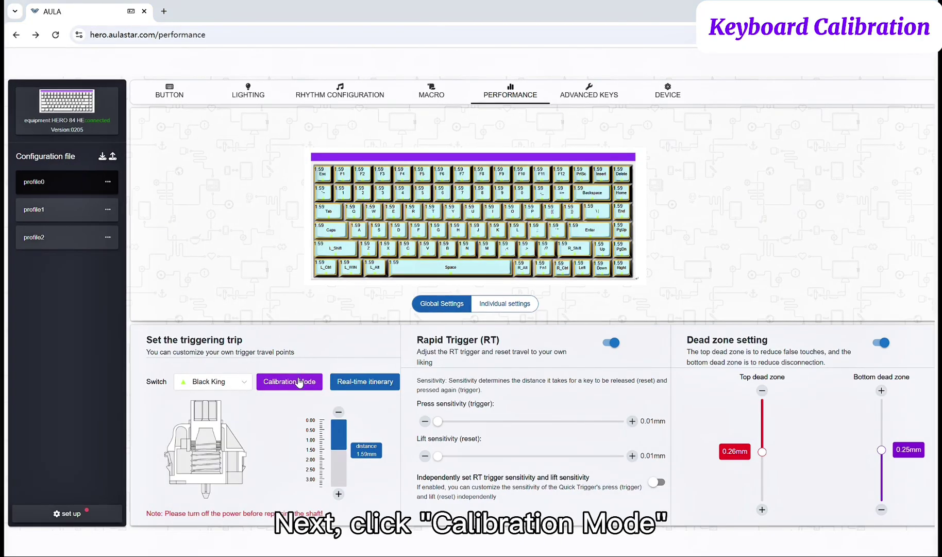
Run Calibration Mode on all switches from start to stop.
{"action": "left_click", "coordinate": [299, 381]}
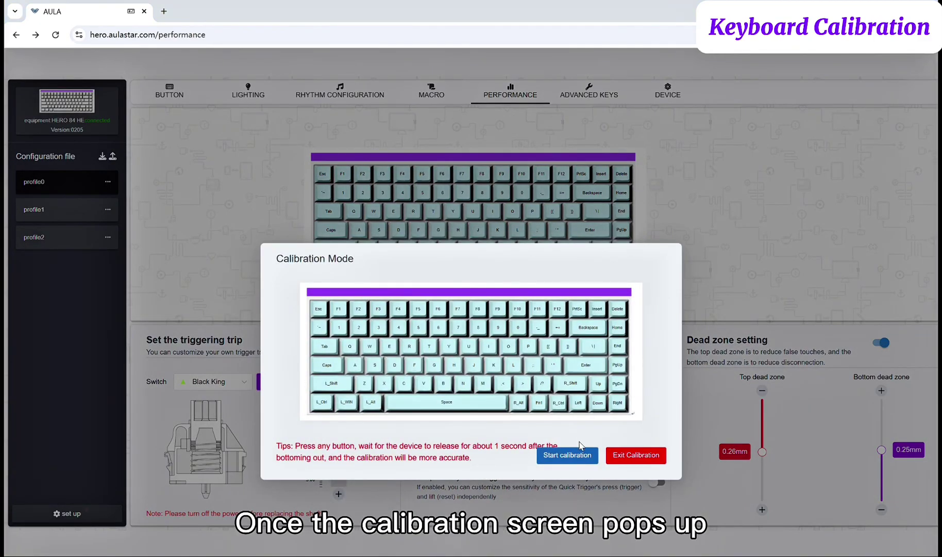
{"action": "left_click", "coordinate": [576, 460]}
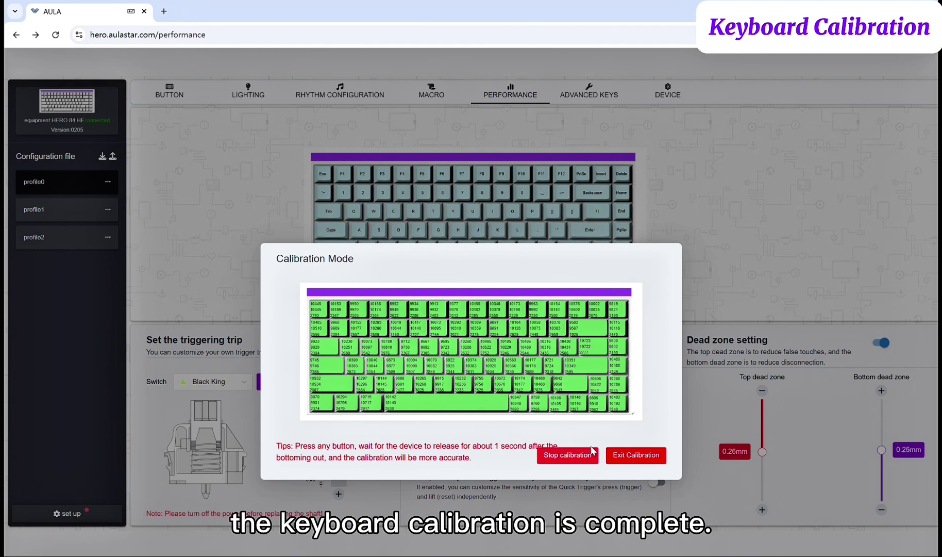
{"action": "left_click", "coordinate": [572, 457]}
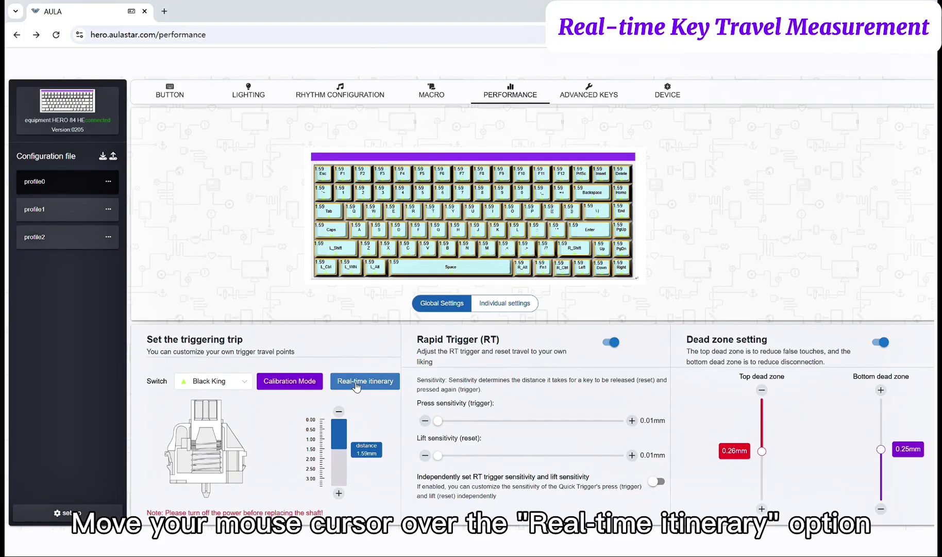
Start the Real-time itinerary measurement and press the B key to read its travel.
{"action": "left_click", "coordinate": [355, 382]}
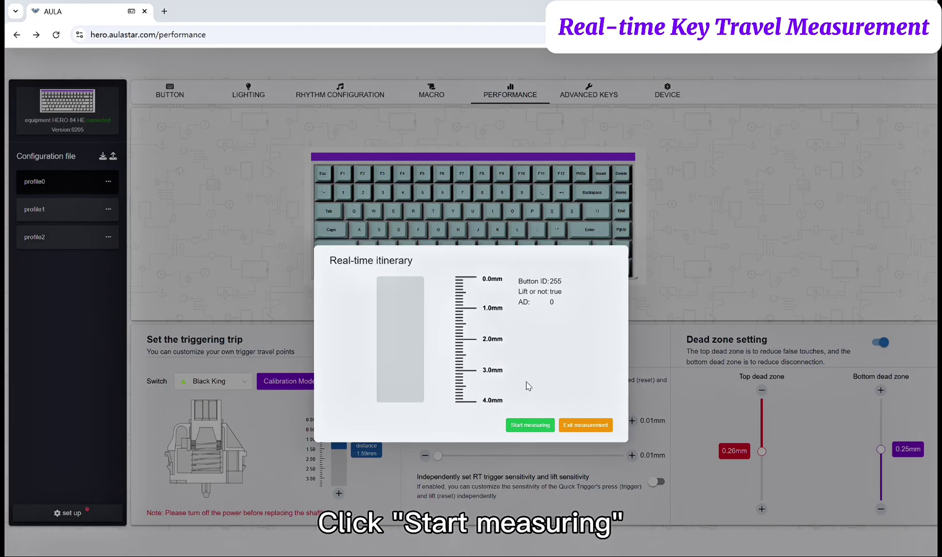
{"action": "left_click", "coordinate": [532, 425]}
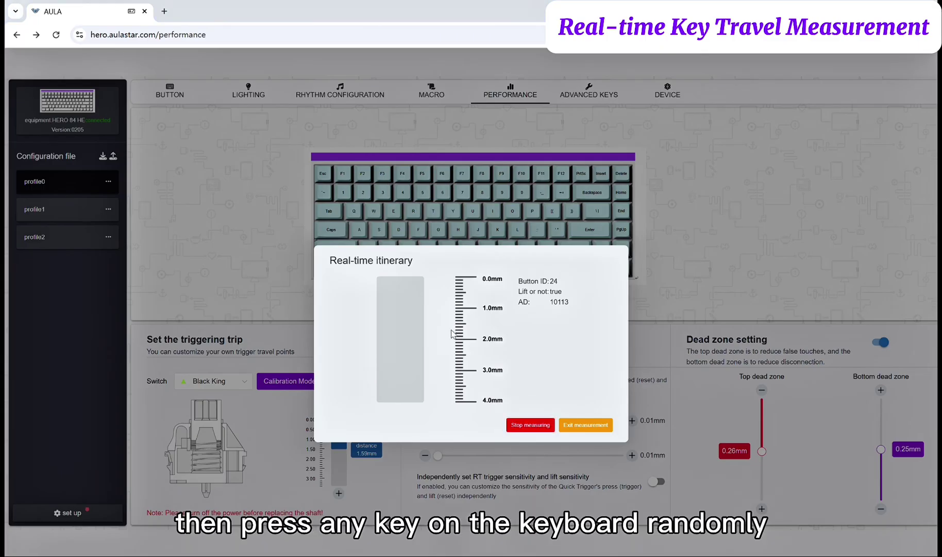
{"action": "key", "text": "b"}
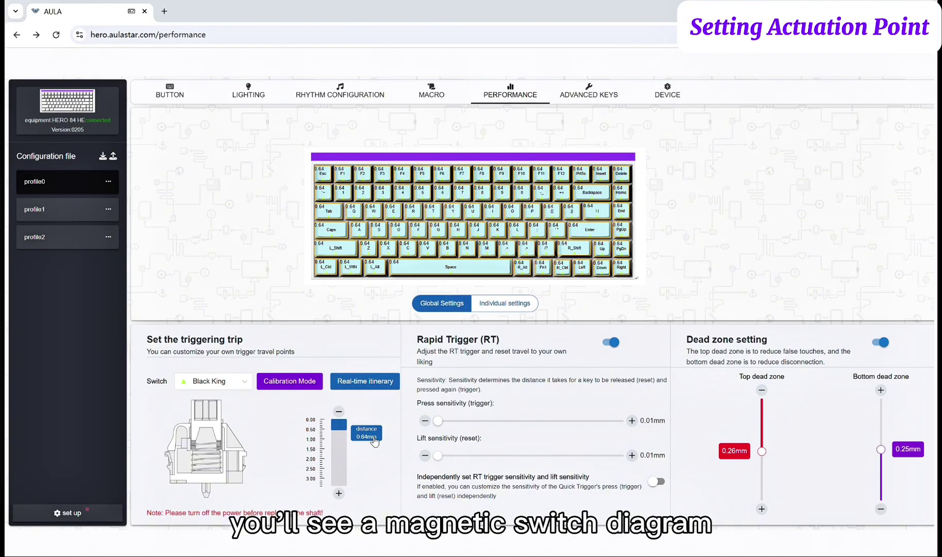
Step the global actuation distance down to 0.69mm, then to 0.66mm.
{"action": "left_click", "coordinate": [338, 493]}
{"action": "left_click", "coordinate": [339, 494]}
{"action": "left_click", "coordinate": [338, 493]}
{"action": "left_click", "coordinate": [338, 493]}
{"action": "left_click", "coordinate": [339, 493]}
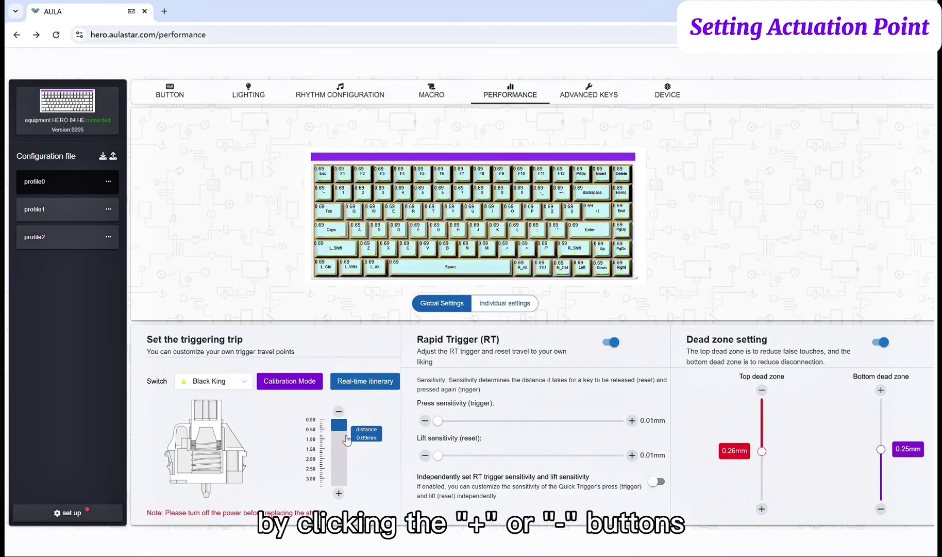
{"action": "left_click", "coordinate": [338, 411]}
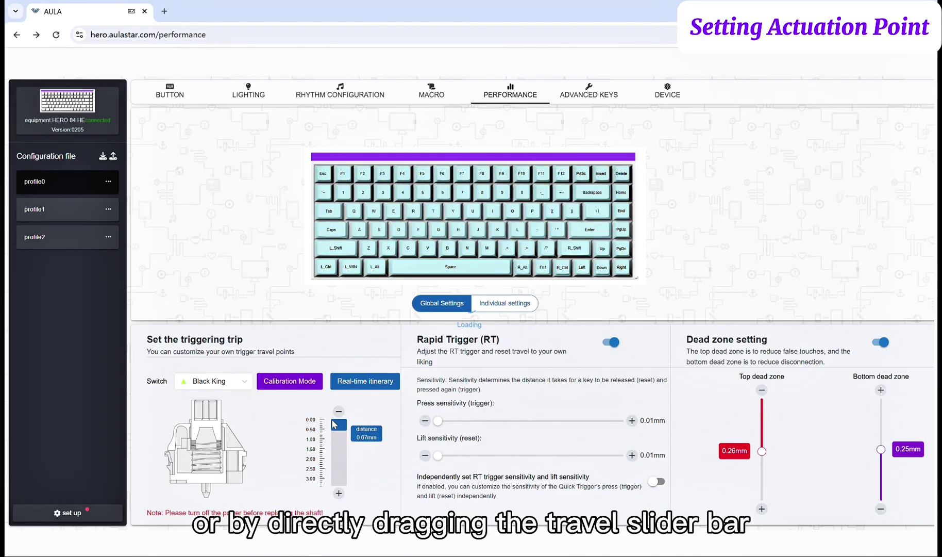
{"action": "left_click", "coordinate": [339, 412]}
{"action": "left_click", "coordinate": [339, 412]}
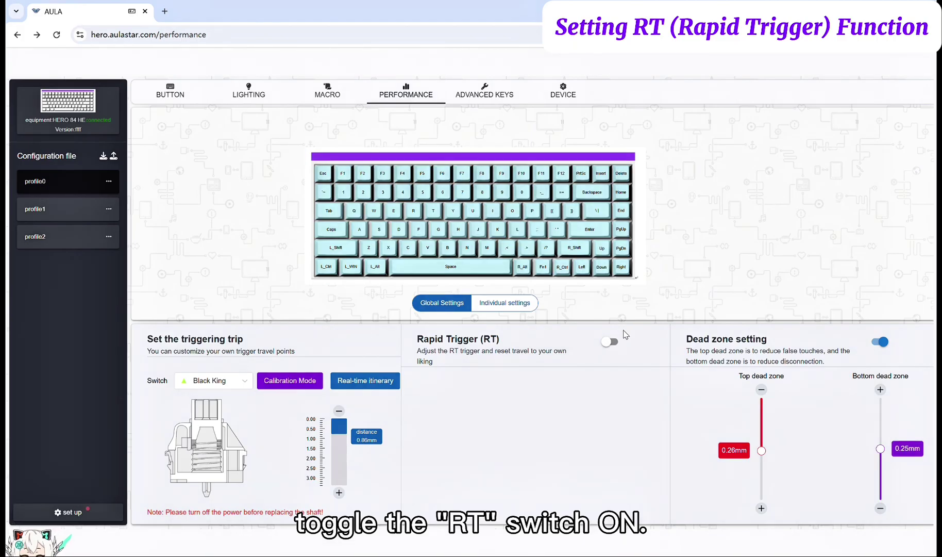
Re-enable Rapid Trigger and drag press sensitivity higher for all keys.
{"action": "left_click", "coordinate": [609, 341]}
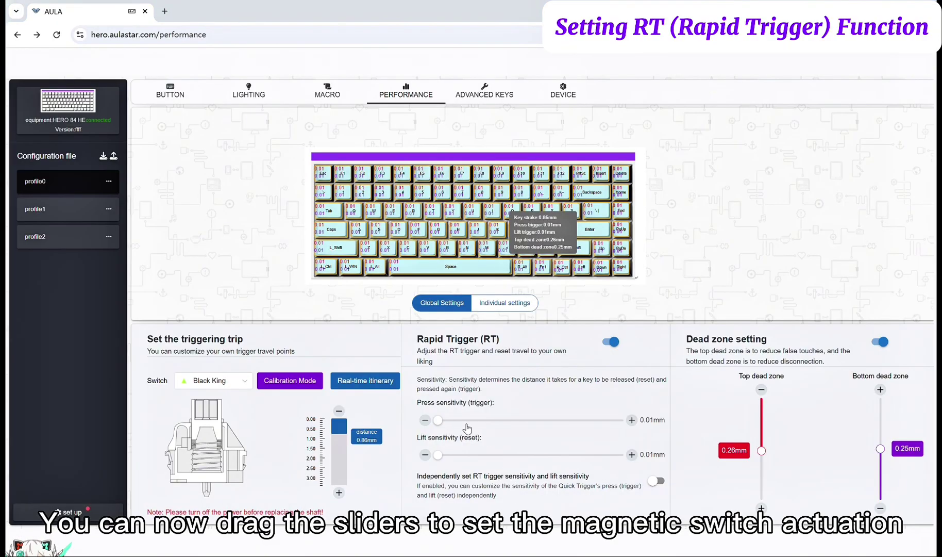
{"action": "left_click_drag", "start_coordinate": [467, 421], "coordinate": [588, 444]}
Enable independent RT sensitivity, setting press to 0.62mm and lift to 0.32mm.
{"action": "left_click", "coordinate": [657, 481]}
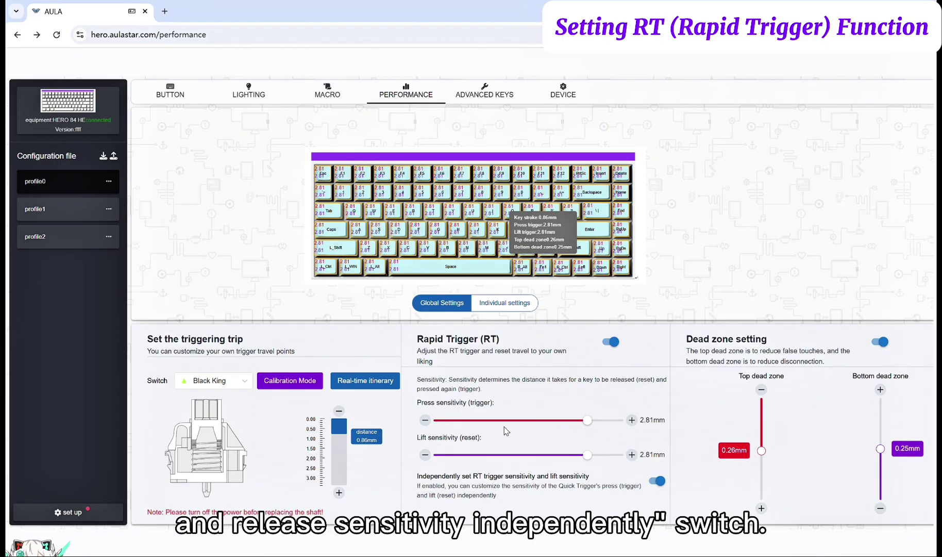
{"action": "left_click_drag", "start_coordinate": [515, 421], "coordinate": [470, 423]}
{"action": "left_click_drag", "start_coordinate": [588, 455], "coordinate": [456, 465]}
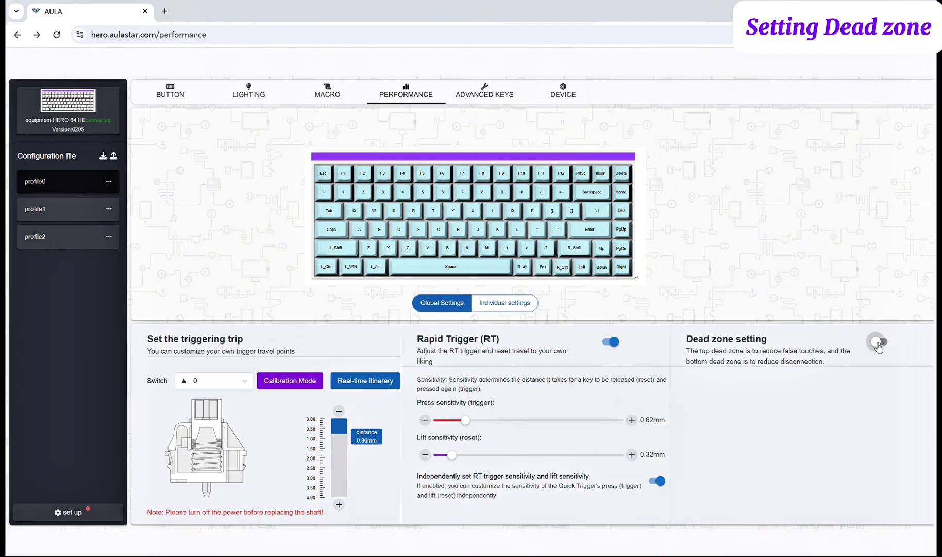
Turn on dead zones and drag the top and bottom dead zone sliders to 0.11mm.
{"action": "left_click", "coordinate": [878, 342]}
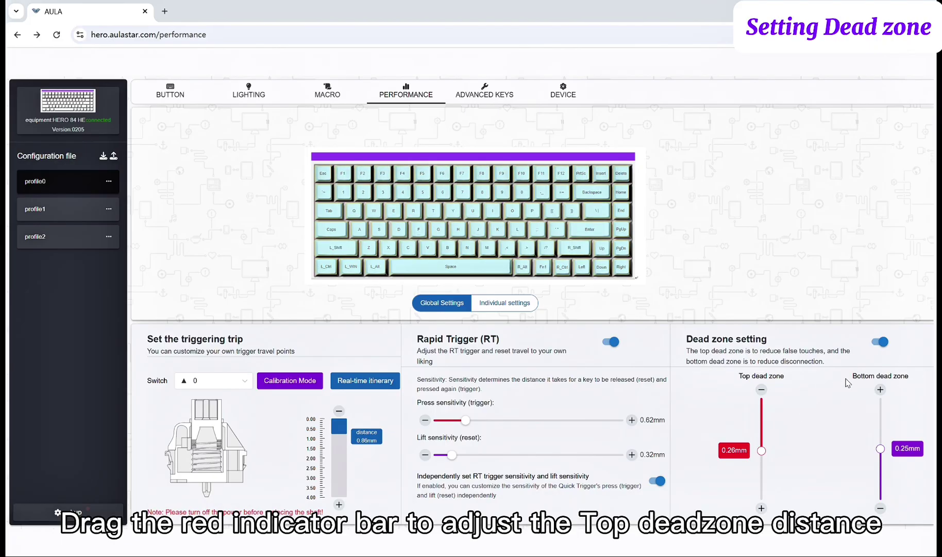
{"action": "left_click_drag", "start_coordinate": [761, 456], "coordinate": [762, 401]}
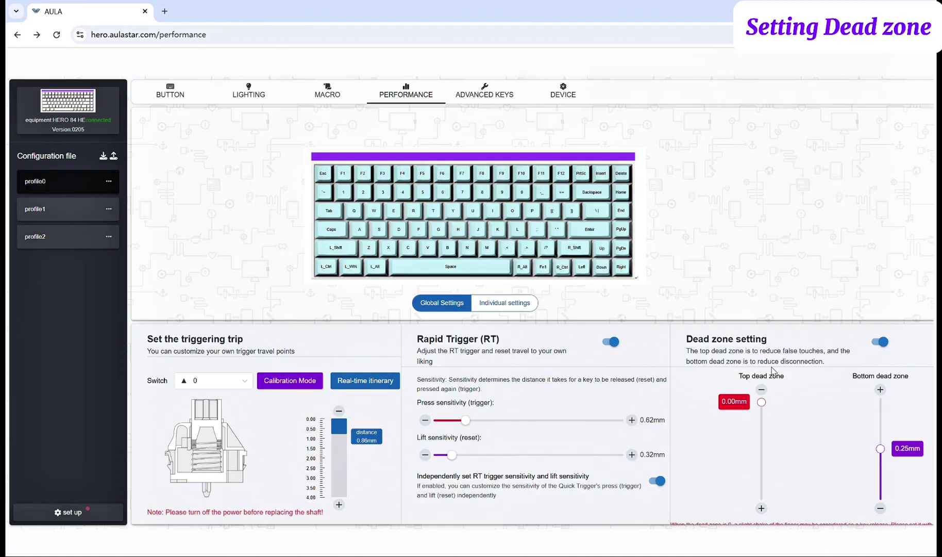
{"action": "left_click_drag", "start_coordinate": [761, 401], "coordinate": [762, 428]}
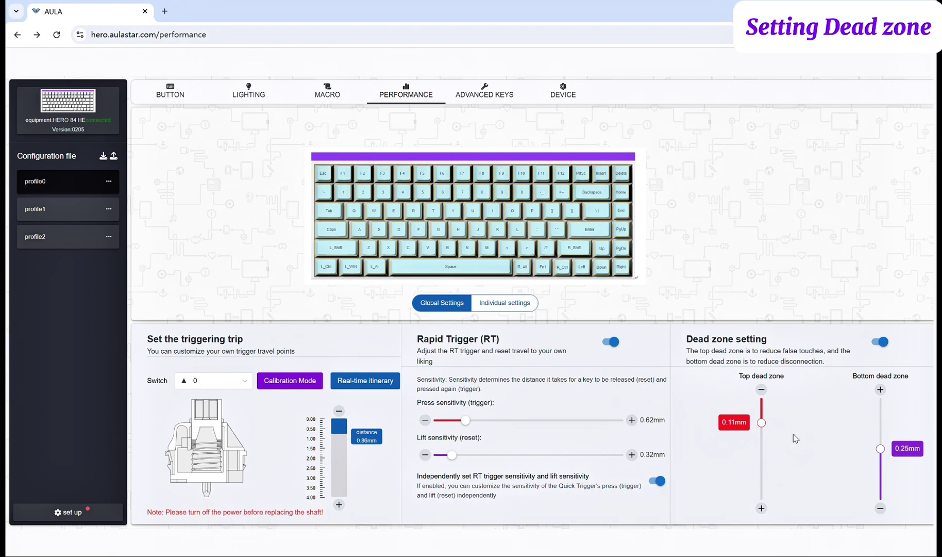
{"action": "mouse_move", "coordinate": [880, 449]}
{"action": "left_mouse_down"}
{"action": "mouse_move", "coordinate": [885, 490]}
{"action": "mouse_move", "coordinate": [880, 458]}
{"action": "left_mouse_up"}
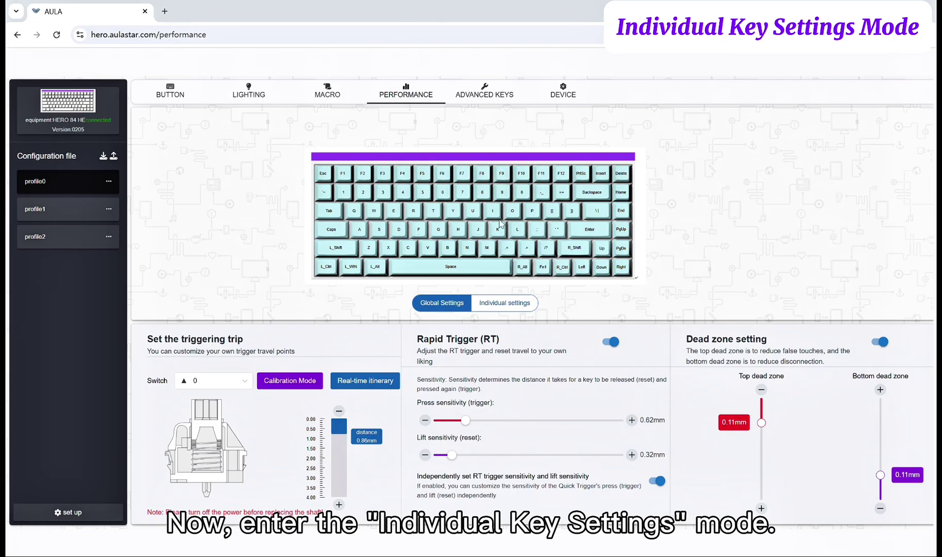
Enter Individual settings mode and replace the key selection with the WASD preset.
{"action": "left_click", "coordinate": [502, 307]}
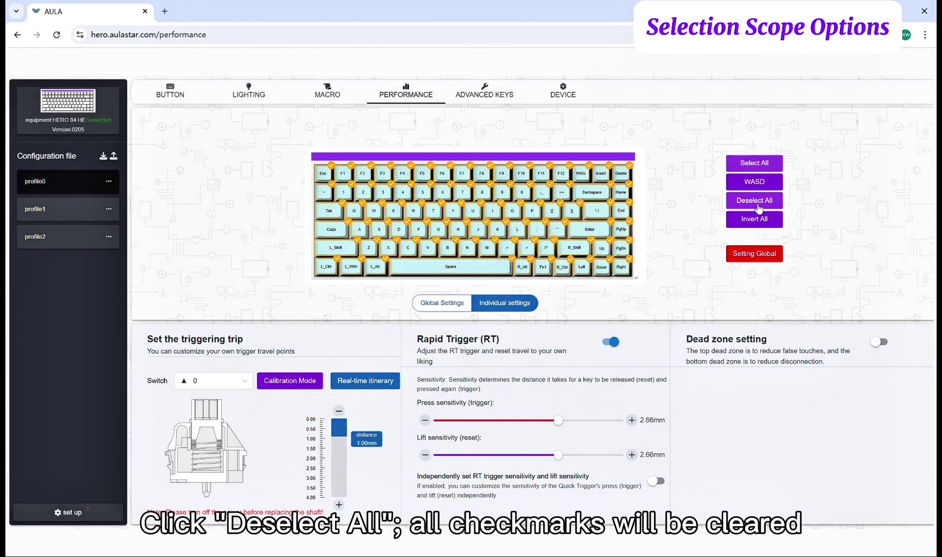
{"action": "left_click", "coordinate": [758, 206]}
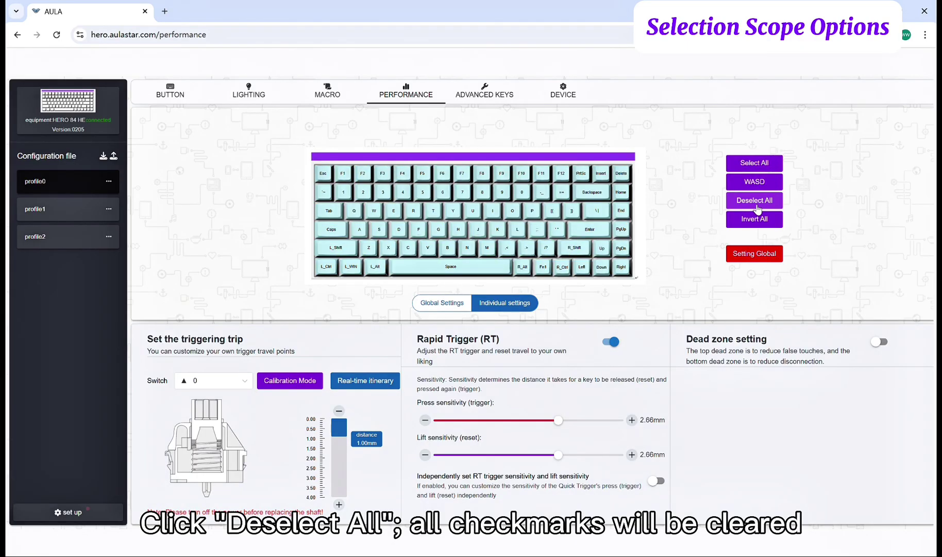
{"action": "left_click", "coordinate": [753, 183]}
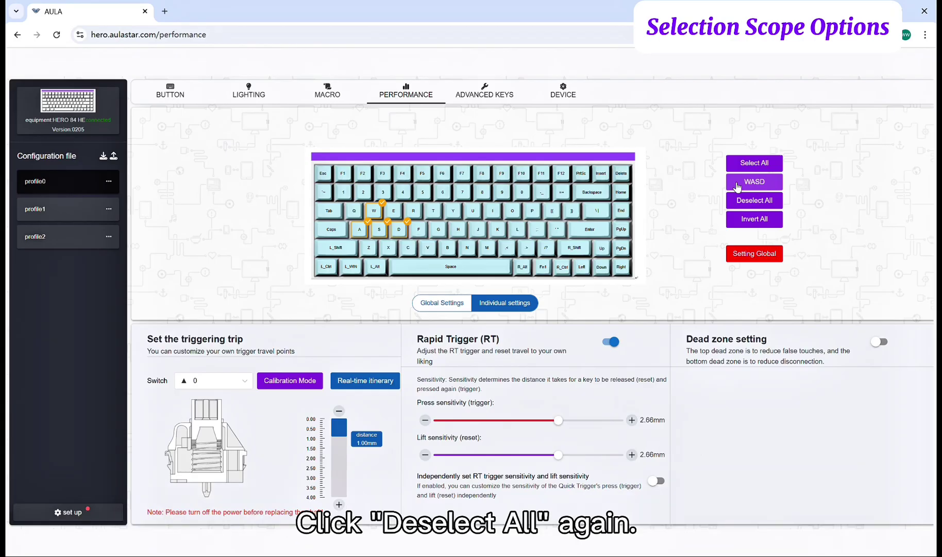
Clear the WASD selection and select keys Y, H, R, K, F, G, B, N and I.
{"action": "left_click", "coordinate": [757, 204]}
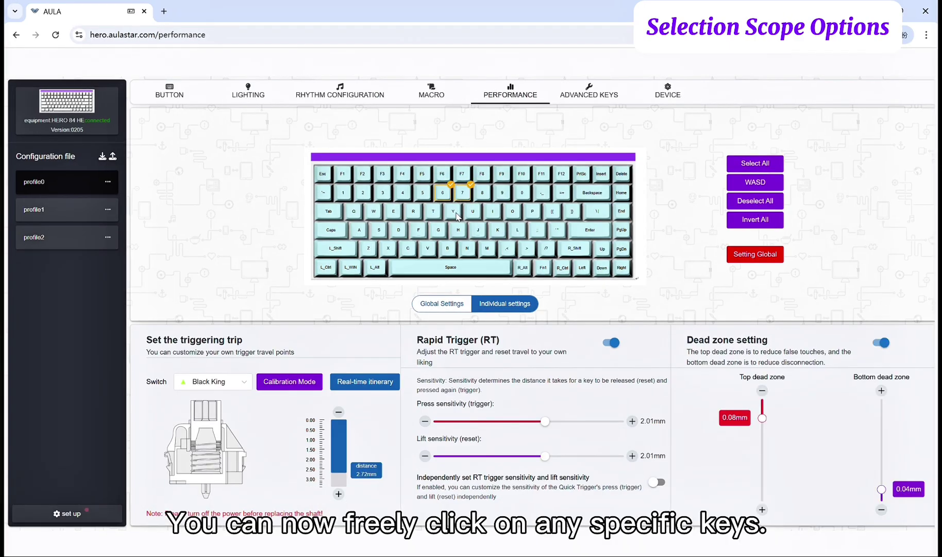
{"action": "left_click", "coordinate": [457, 216]}
{"action": "left_click", "coordinate": [459, 234]}
{"action": "left_click", "coordinate": [412, 212]}
{"action": "left_click", "coordinate": [498, 230]}
{"action": "left_click", "coordinate": [418, 229]}
{"action": "left_click", "coordinate": [438, 229]}
{"action": "left_click", "coordinate": [448, 248]}
{"action": "left_click", "coordinate": [468, 251]}
{"action": "left_click", "coordinate": [492, 210]}
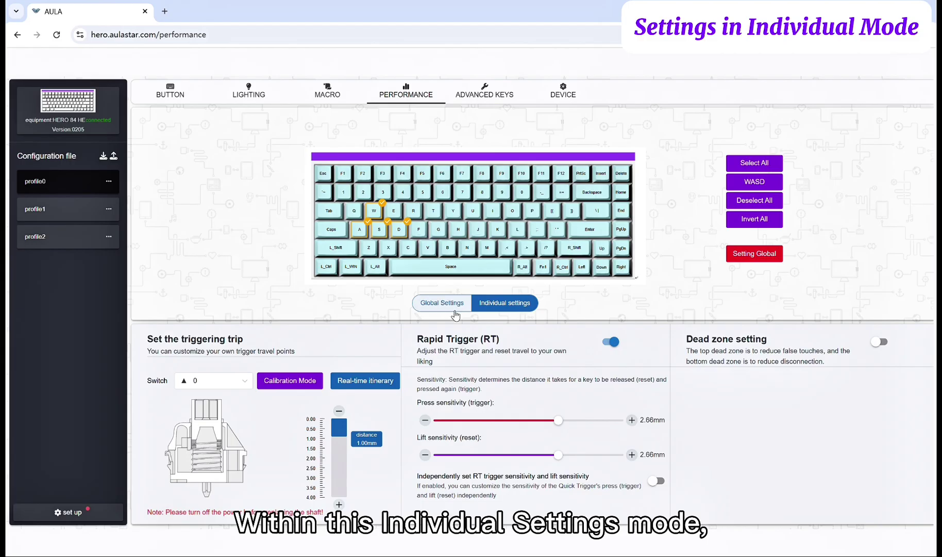
Set the selected keys' Rapid Trigger sensitivity to 2.01mm and dead zones to 0.08mm top, 0.12mm bottom.
{"action": "left_click_drag", "start_coordinate": [519, 420], "coordinate": [472, 432]}
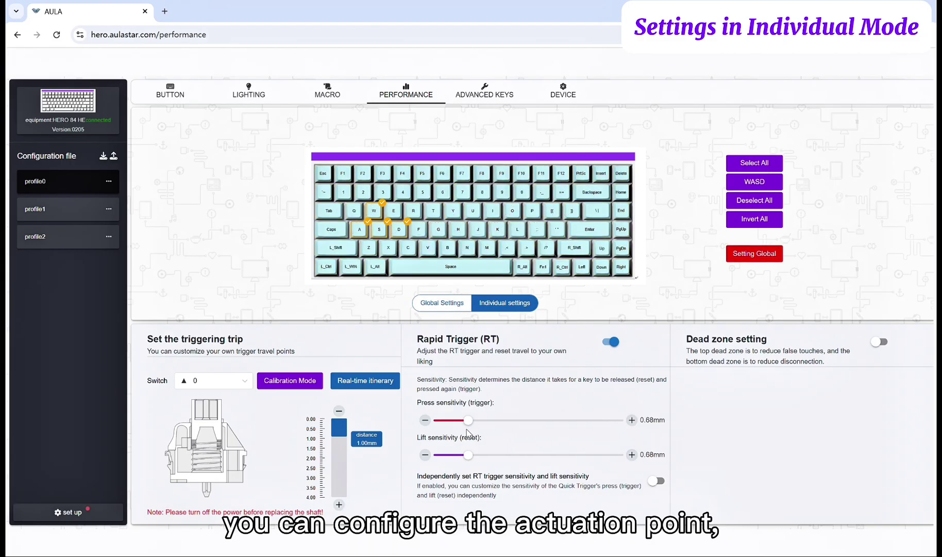
{"action": "left_click", "coordinate": [555, 420]}
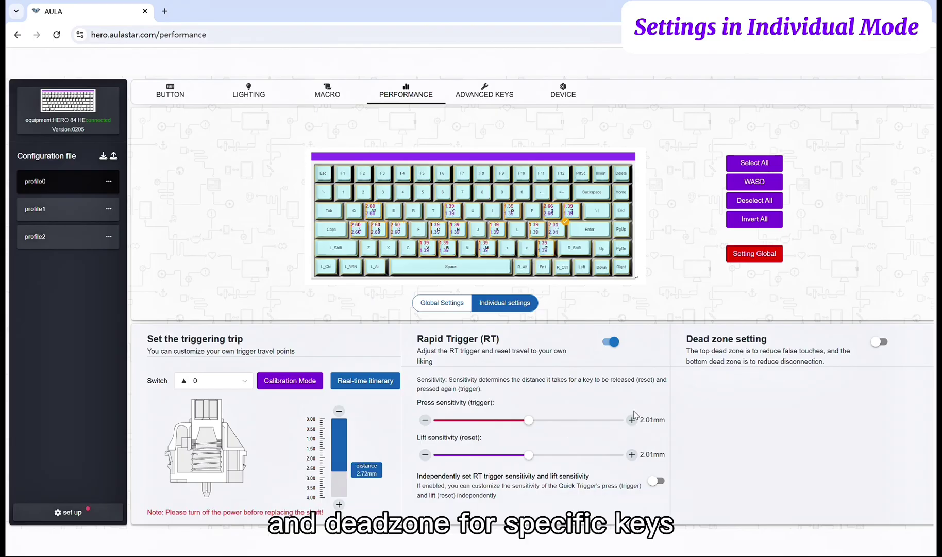
{"action": "left_click", "coordinate": [879, 342]}
{"action": "left_click_drag", "start_coordinate": [762, 420], "coordinate": [761, 452]}
{"action": "left_click", "coordinate": [882, 475]}
{"action": "mouse_move", "coordinate": [882, 471]}
{"action": "left_mouse_down"}
{"action": "mouse_move", "coordinate": [881, 447]}
{"action": "mouse_move", "coordinate": [881, 472]}
{"action": "left_mouse_up"}
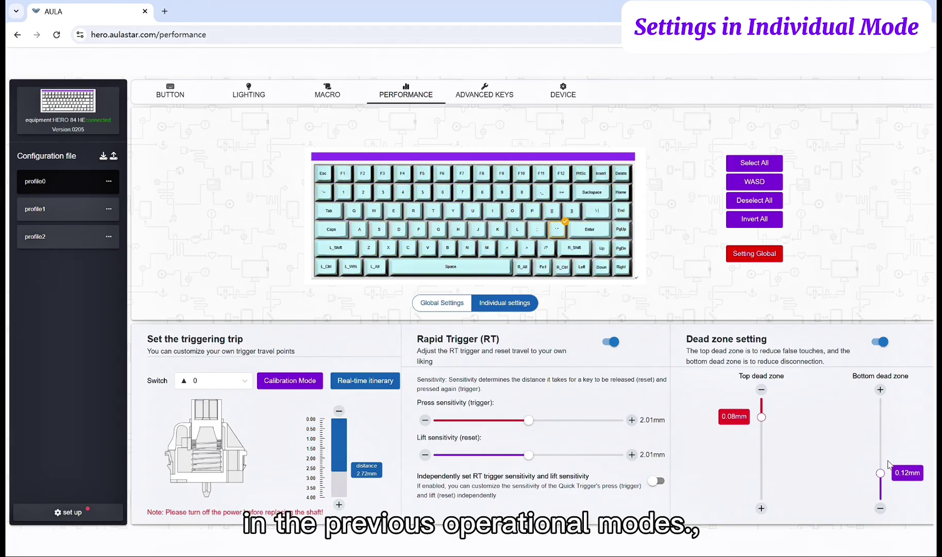